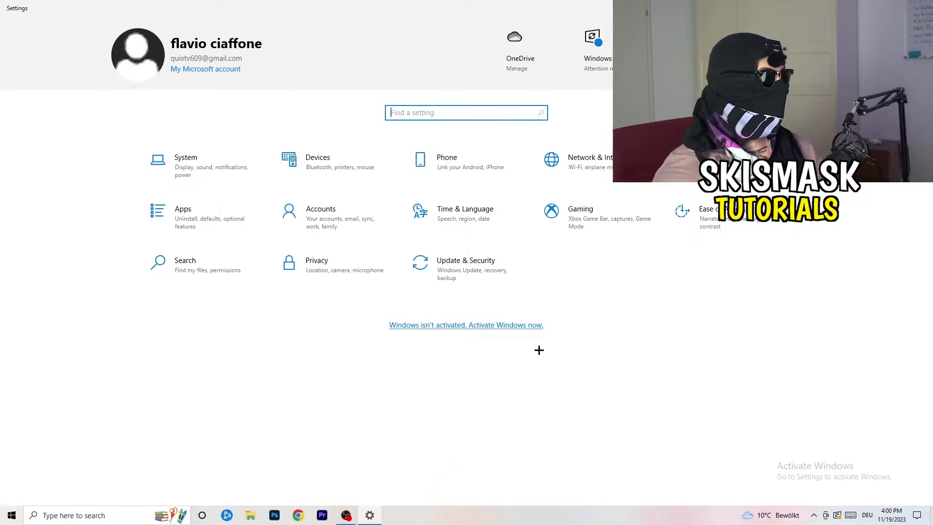
# - Review the Gaming settings, covering Xbox Game Bar, the maximum recording length in Captures, and Game Mode, and close Settings
pyautogui.click(602, 218)
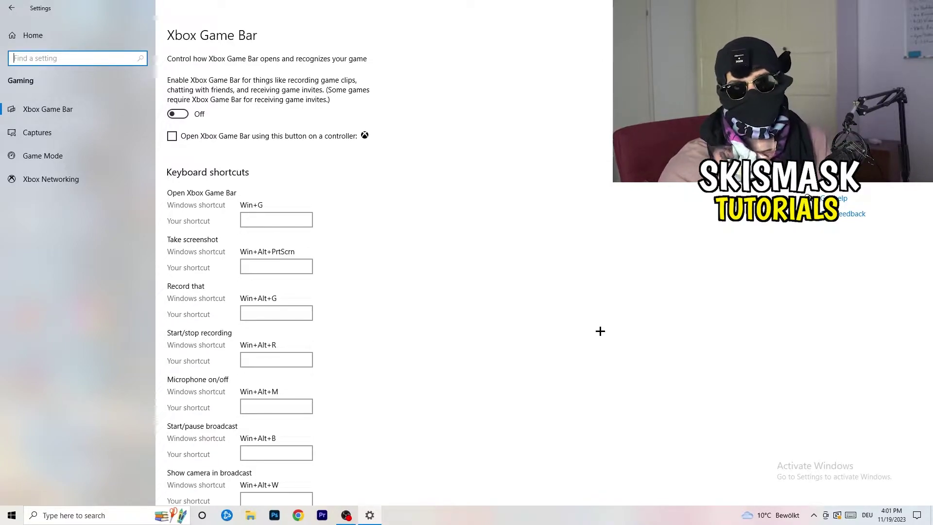
pyautogui.click(78, 135)
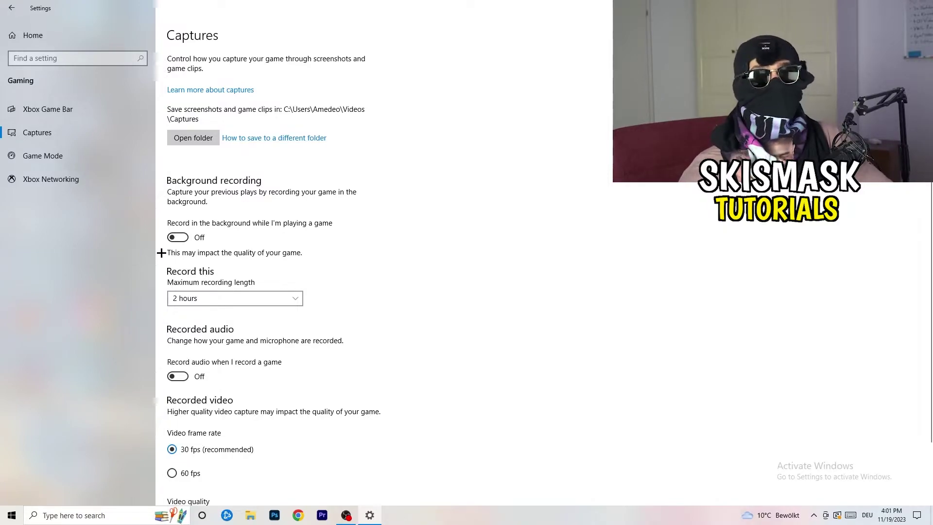
pyautogui.click(225, 300)
pyautogui.click(521, 302)
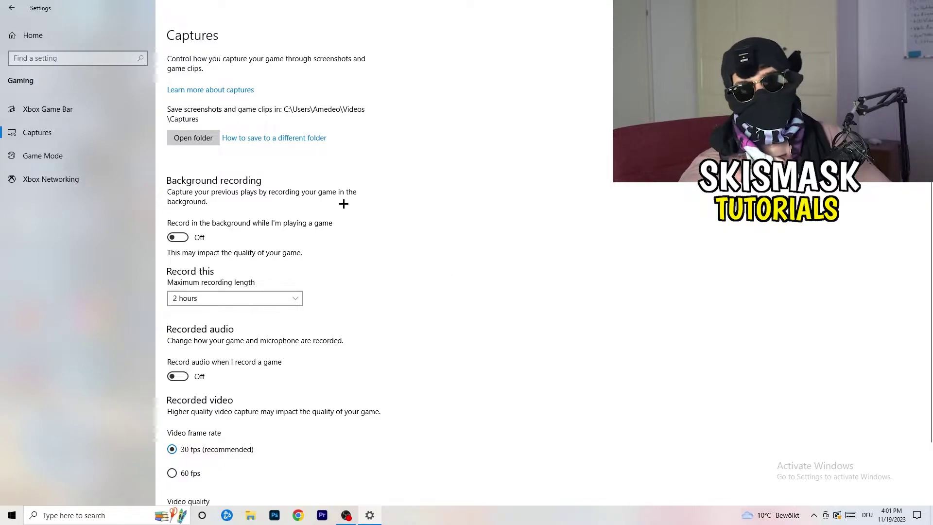
pyautogui.click(278, 292)
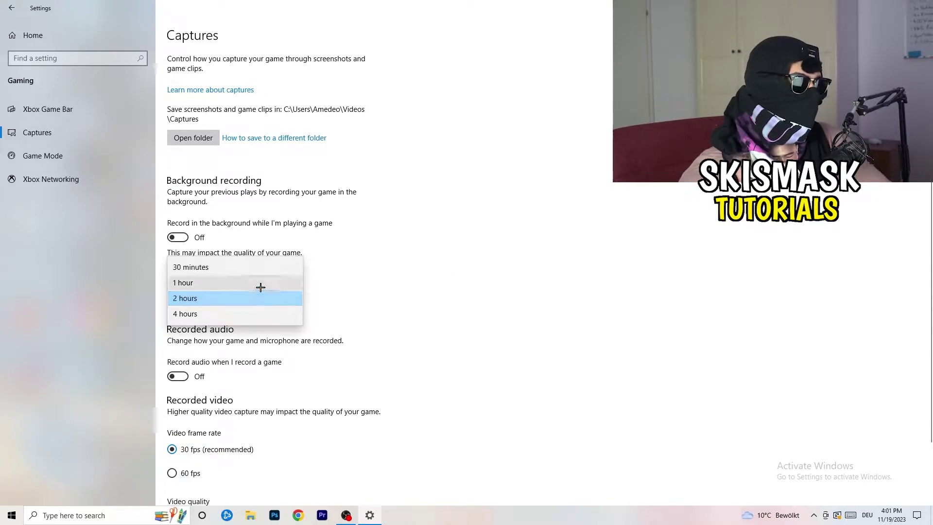
pyautogui.click(597, 243)
pyautogui.scroll(-2, 481, 349)
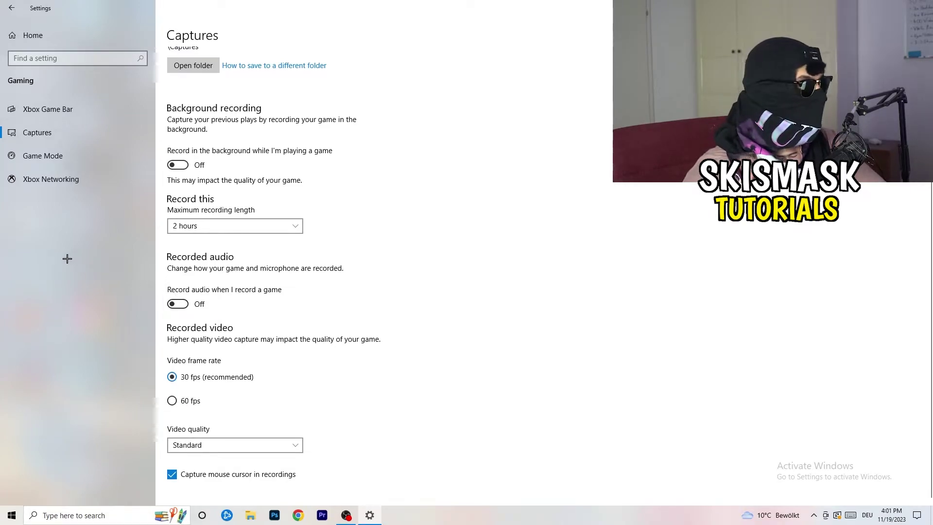
pyautogui.click(68, 153)
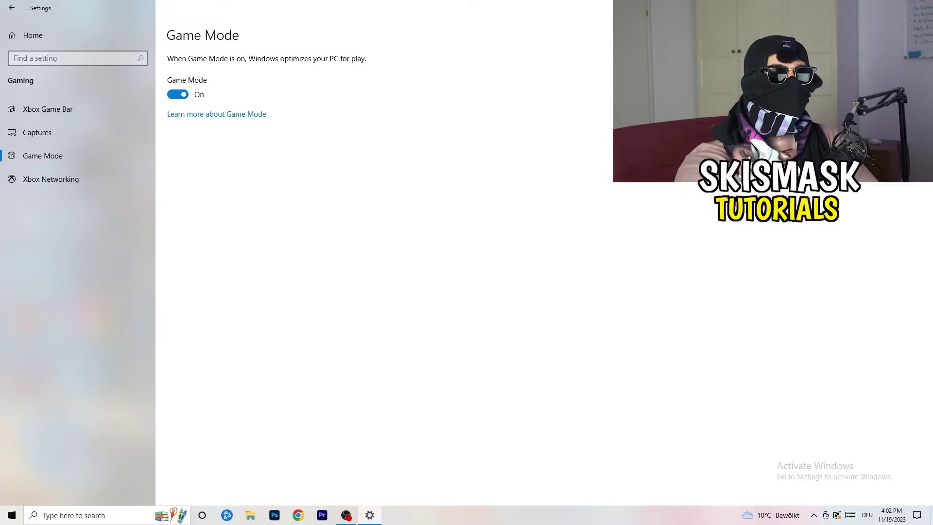
pyautogui.click(922, 7)
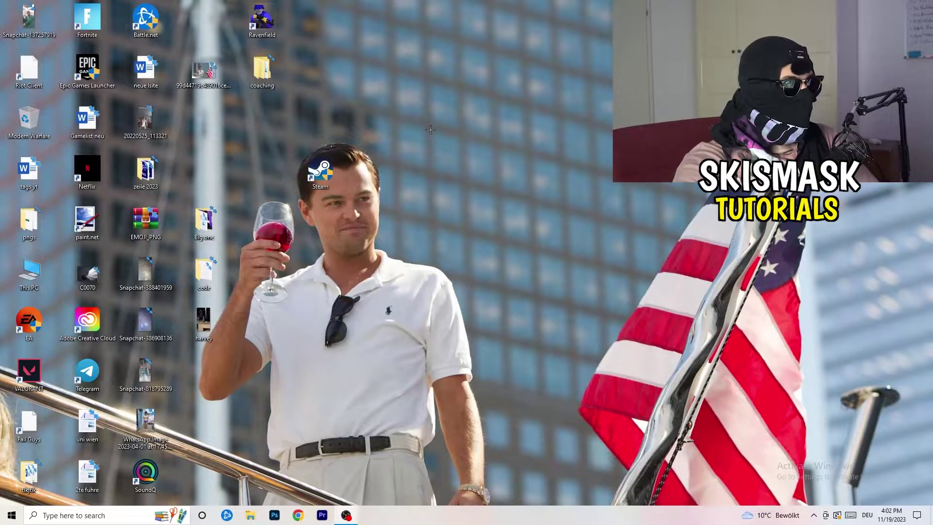
# - Open Task Manager from the desktop and maximize its window
pyautogui.moveTo(453, 512); pyautogui.dragTo(328, 455)
pyautogui.rightClick(454, 519)
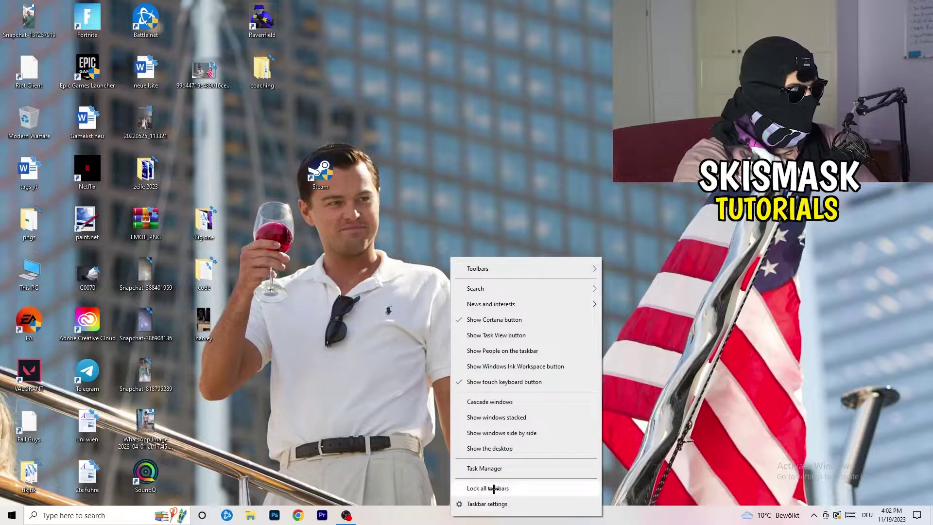
pyautogui.click(486, 469)
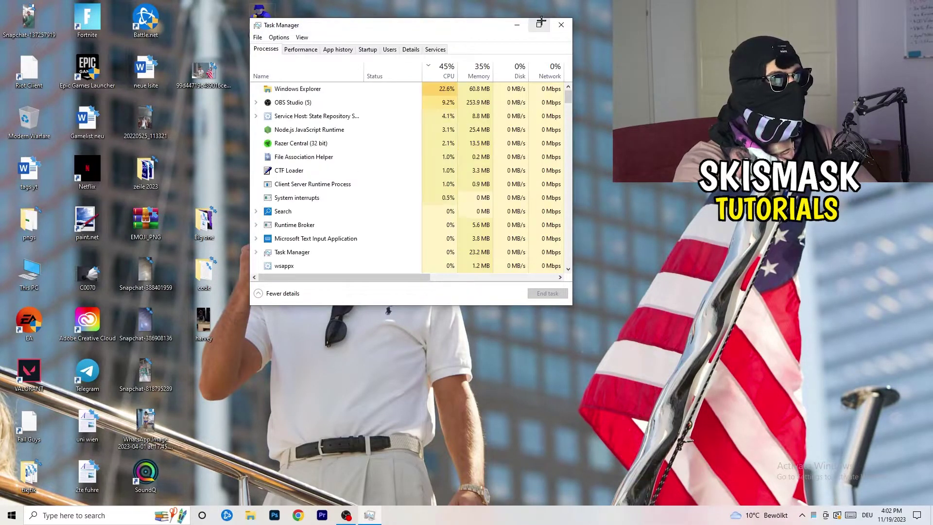
pyautogui.click(539, 25)
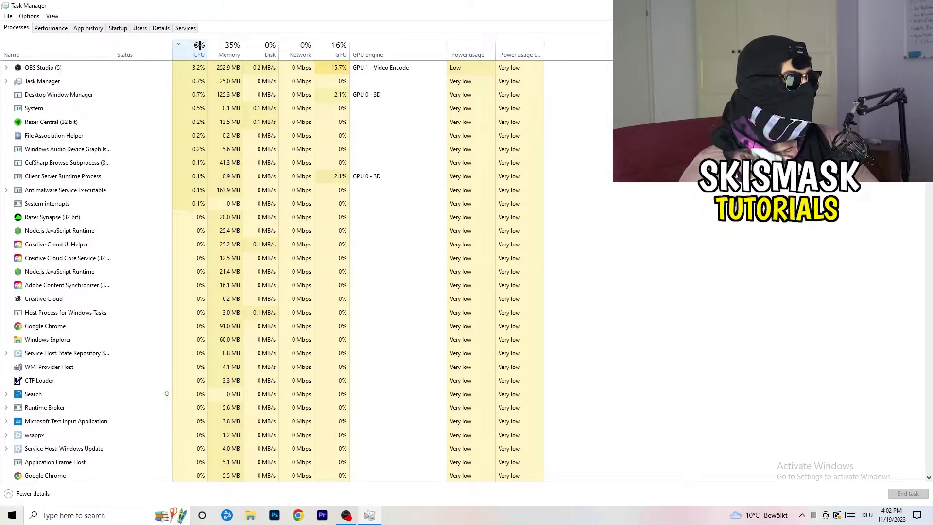
# - Sort the running processes by GPU usage, view the task options for OBS Studio, and sort the processes by CPU usage
pyautogui.click(339, 47)
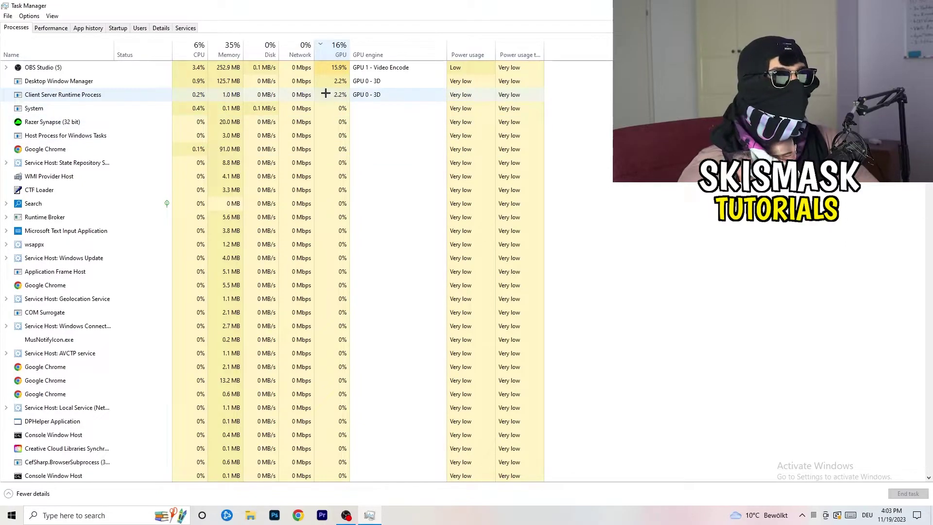
pyautogui.rightClick(339, 69)
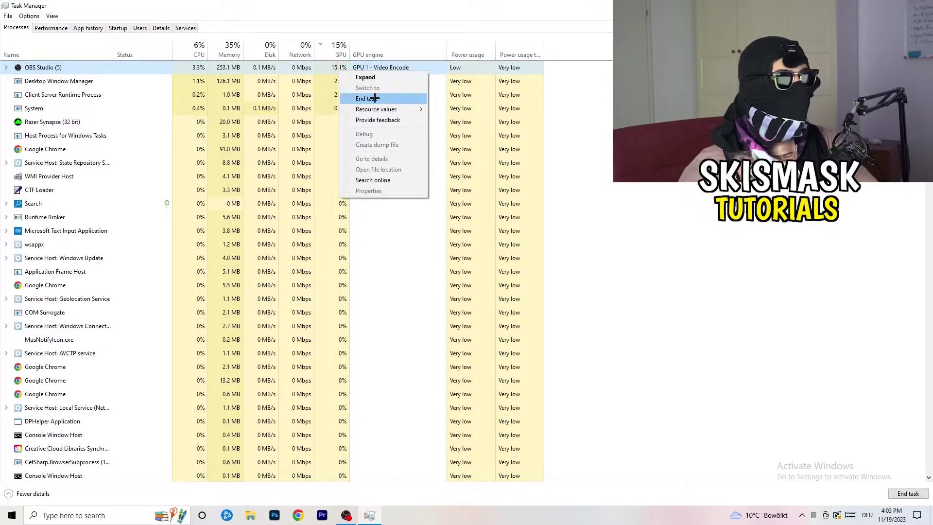
pyautogui.click(608, 118)
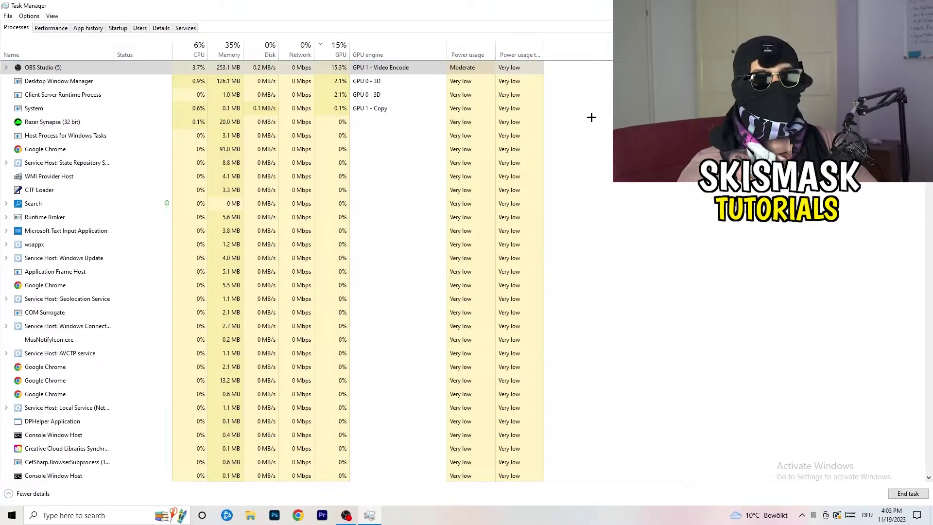
pyautogui.click(203, 45)
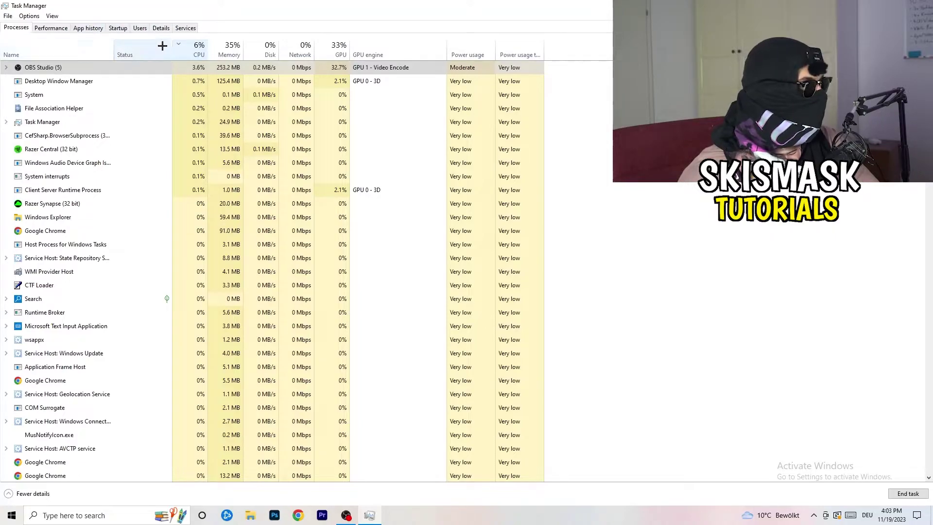
# - Show the available priority levels for a Creative Cloud UI Helper process in Task Manager's detailed process list
pyautogui.click(161, 27)
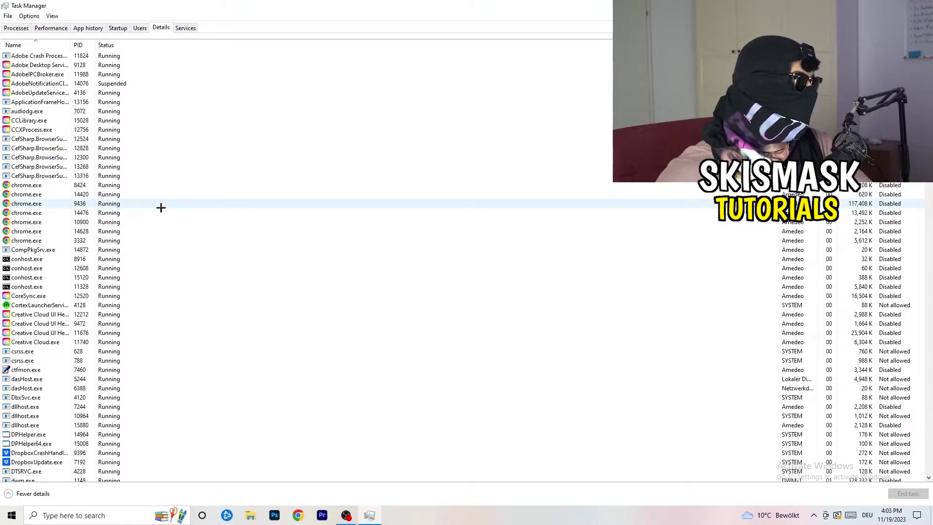
pyautogui.scroll(-3, 55, 267)
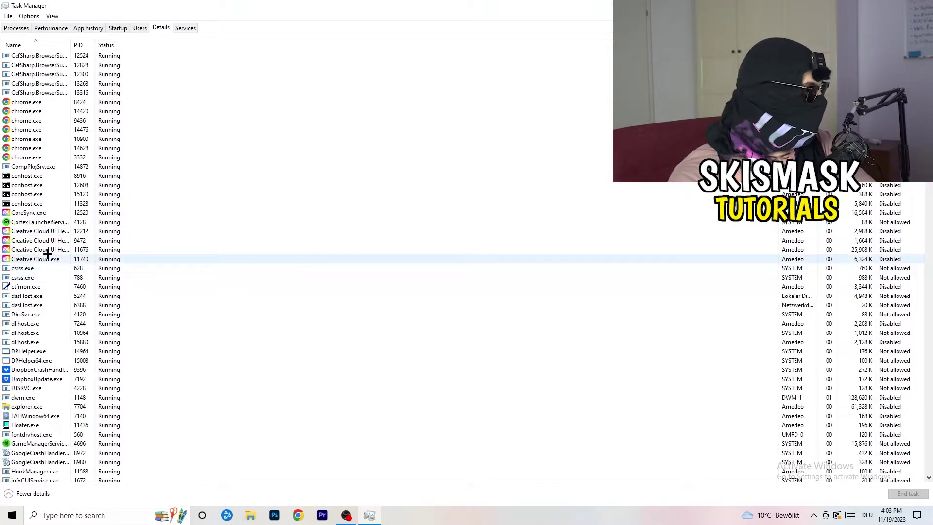
pyautogui.rightClick(39, 250)
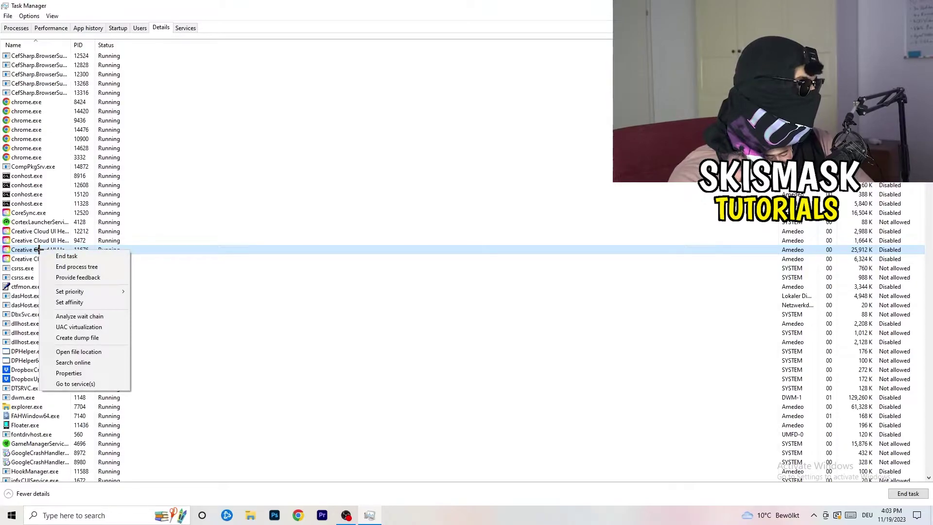
pyautogui.moveTo(80, 293)
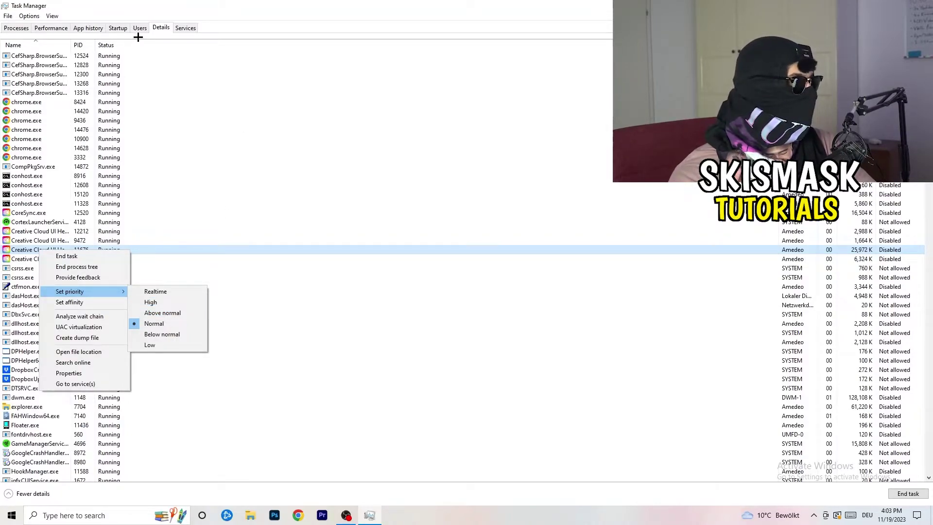
# - Review the startup apps, view the available actions for DT_Startup, and close Task Manager
pyautogui.click(122, 29)
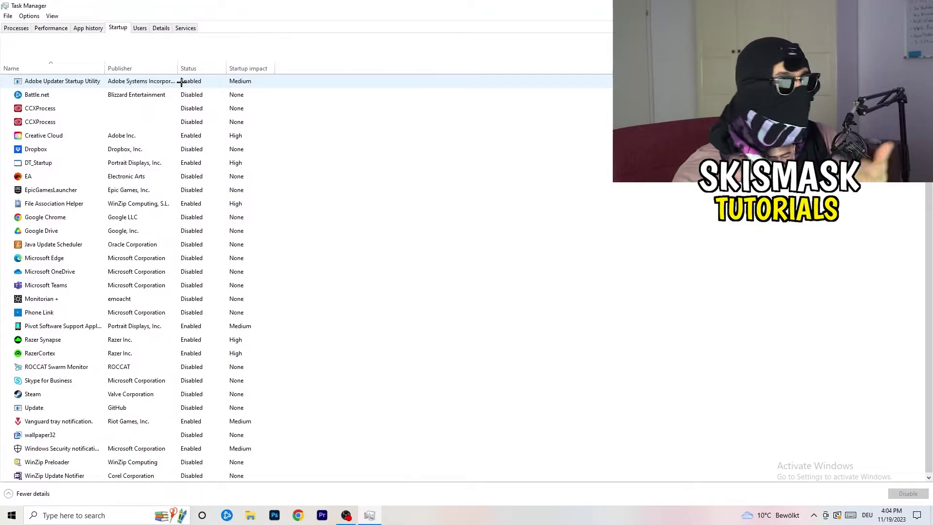
pyautogui.rightClick(212, 159)
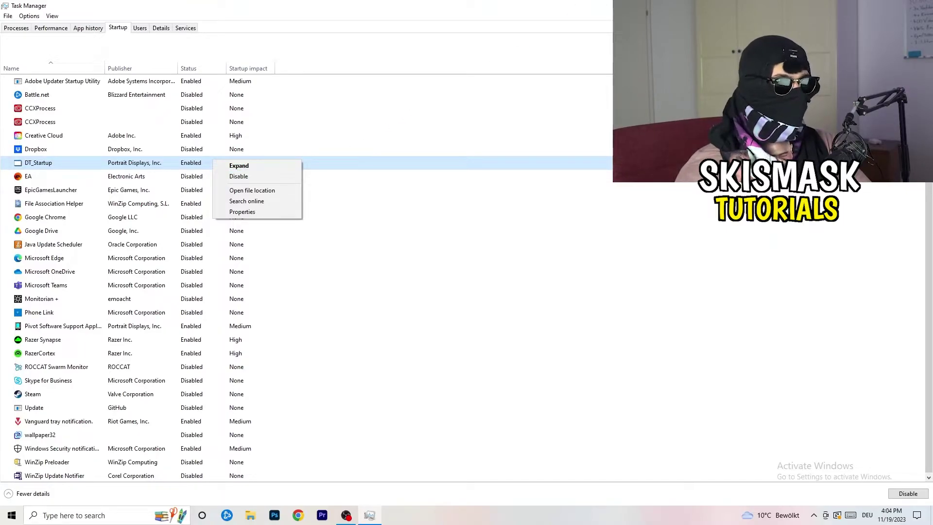
pyautogui.press('Escape')
pyautogui.hotkey('alt', 'F4')
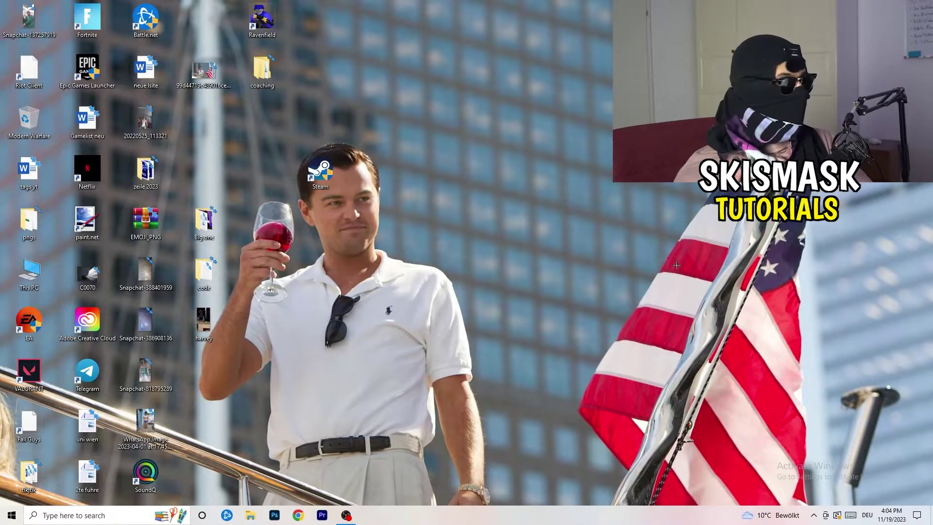
# - Open the Display page of the System settings and review the text and app scaling options and the layout settings
pyautogui.click(3, 520)
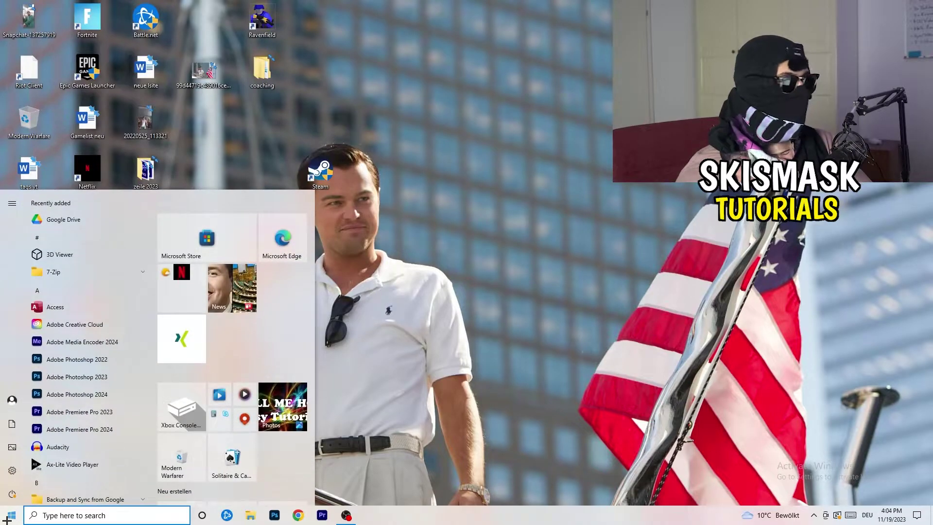
pyautogui.click(12, 470)
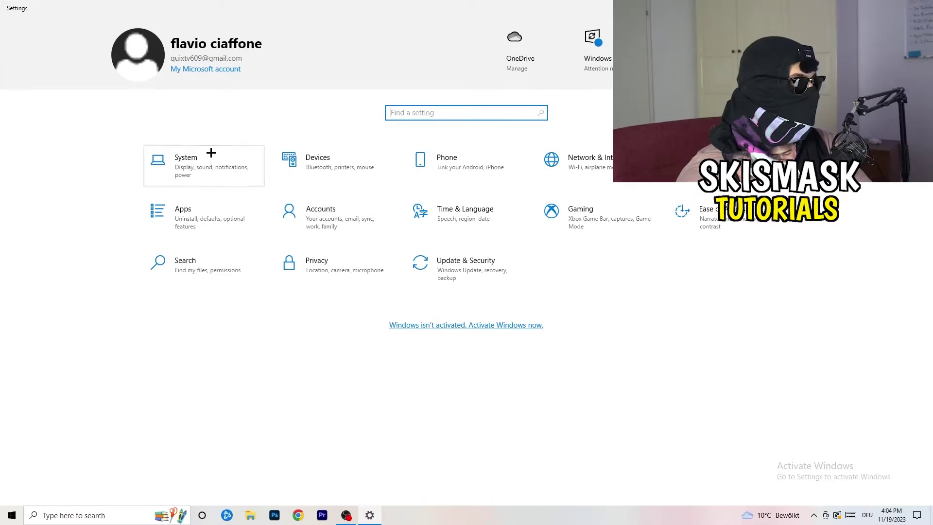
pyautogui.click(219, 157)
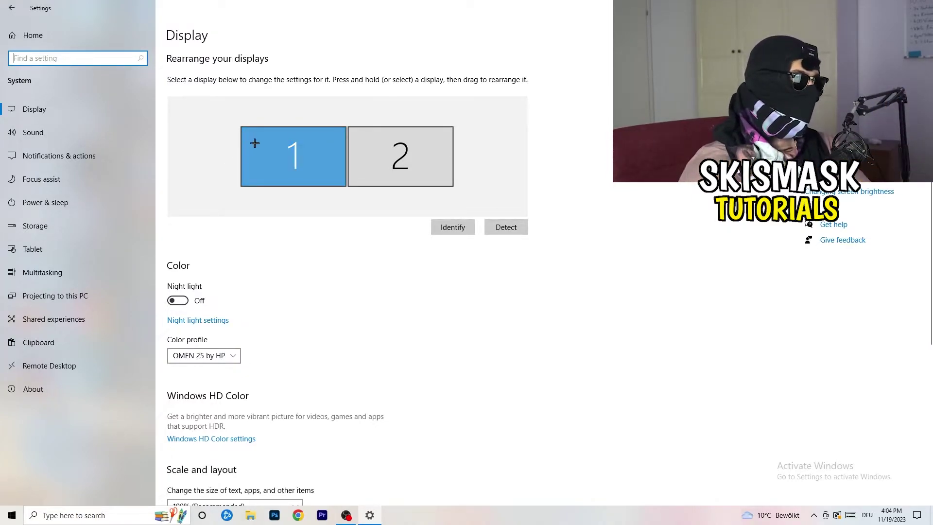
pyautogui.scroll(-5, 339, 177)
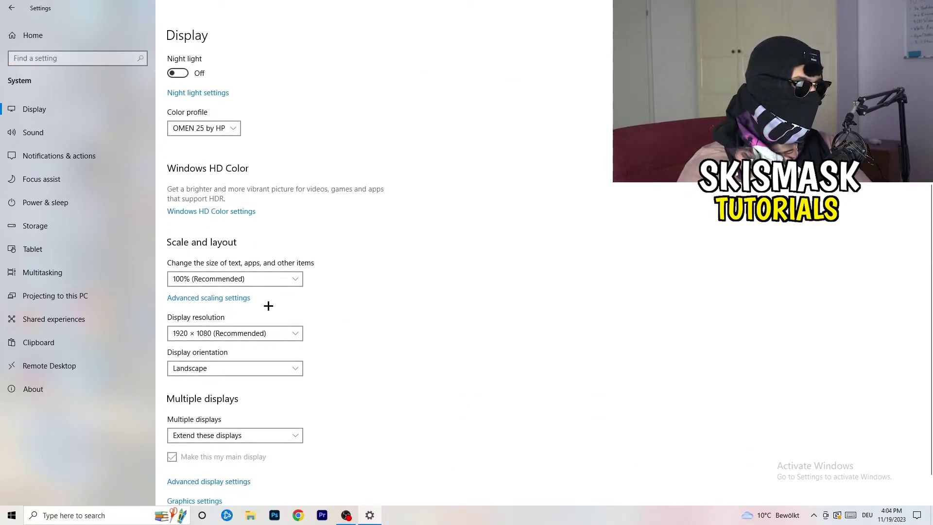
pyautogui.click(272, 279)
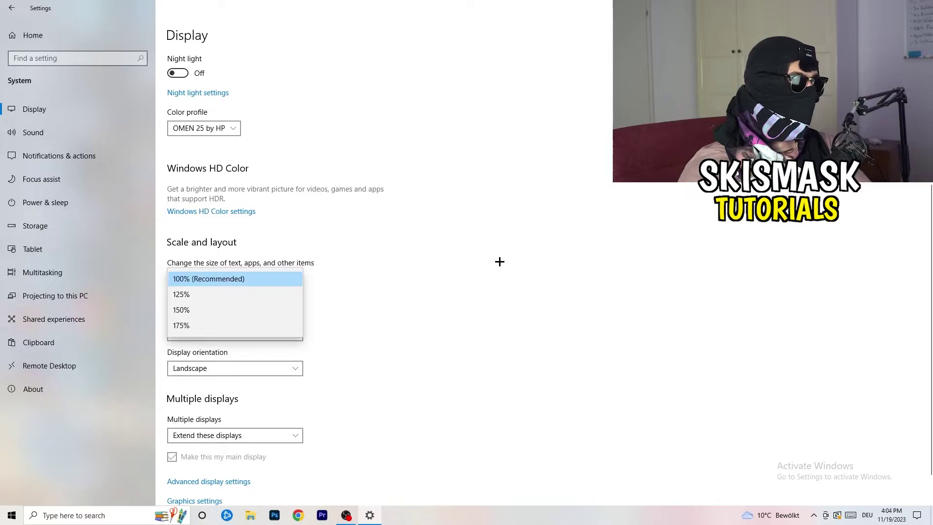
pyautogui.click(500, 262)
pyautogui.scroll(-1, 397, 268)
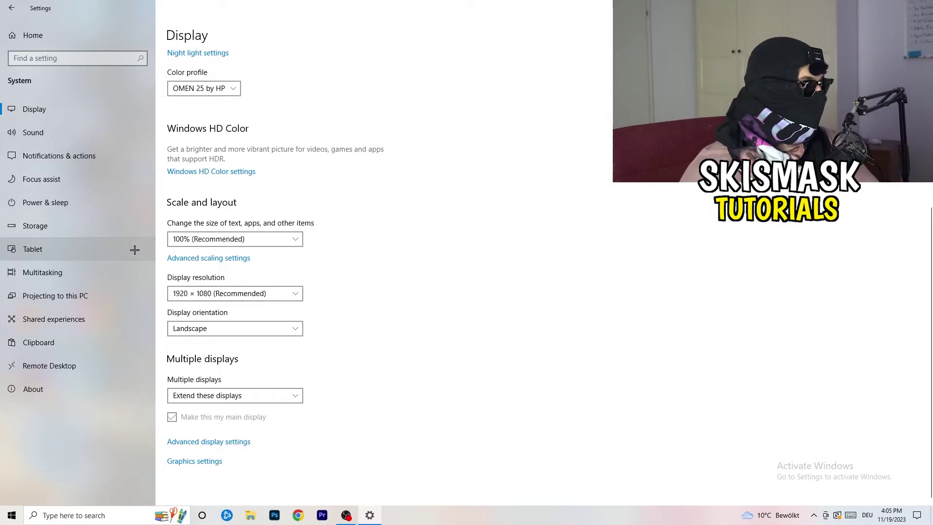
# - Review the available power plans, including the additional ones, in Power Options and close that window
pyautogui.click(75, 202)
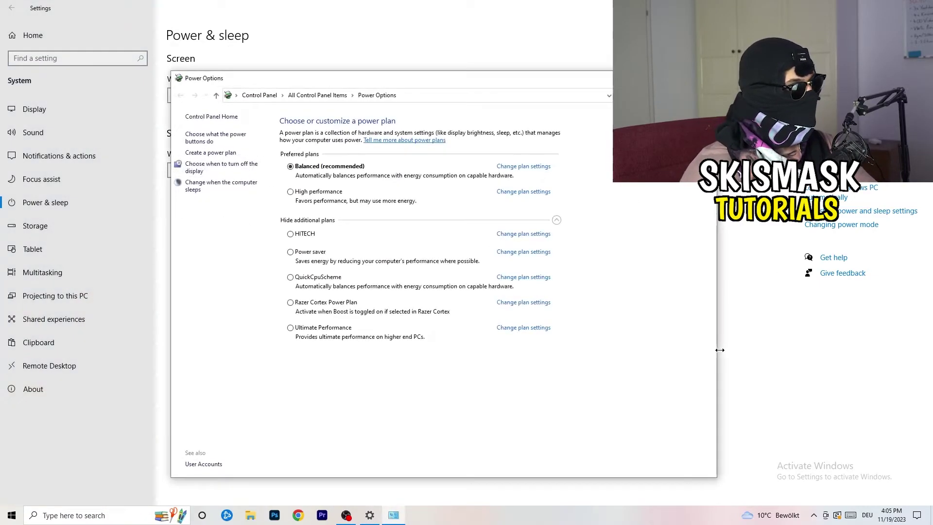
pyautogui.click(556, 220)
pyautogui.click(557, 220)
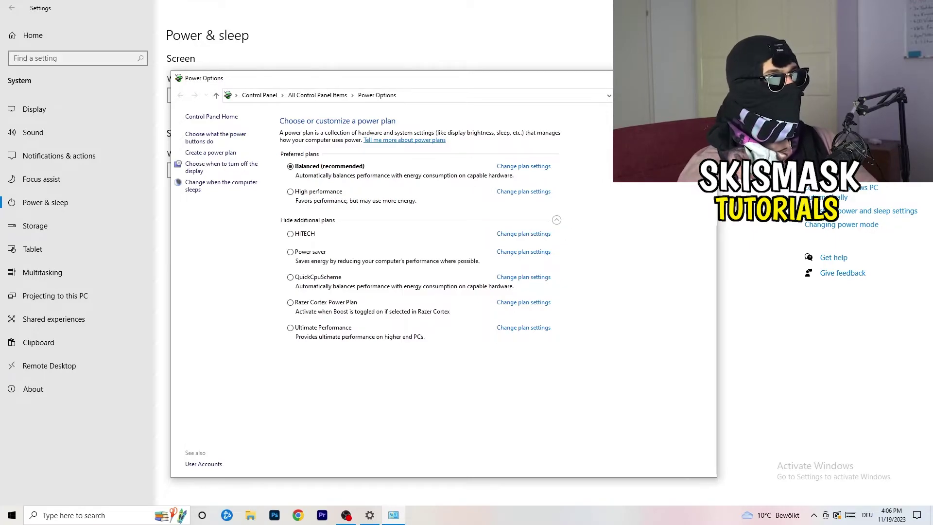
pyautogui.click(706, 78)
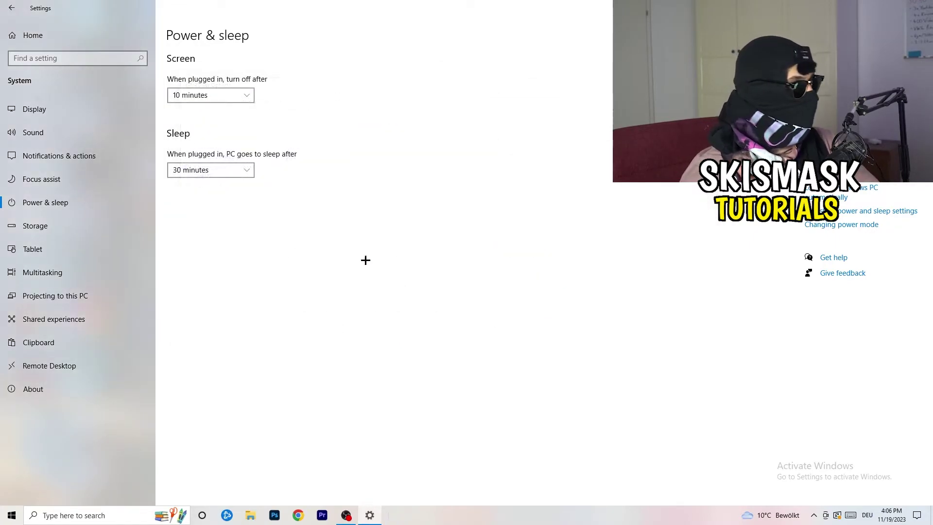
# - Configure Storage Sense to run every week and to delete temporary files that apps aren't using
pyautogui.click(63, 228)
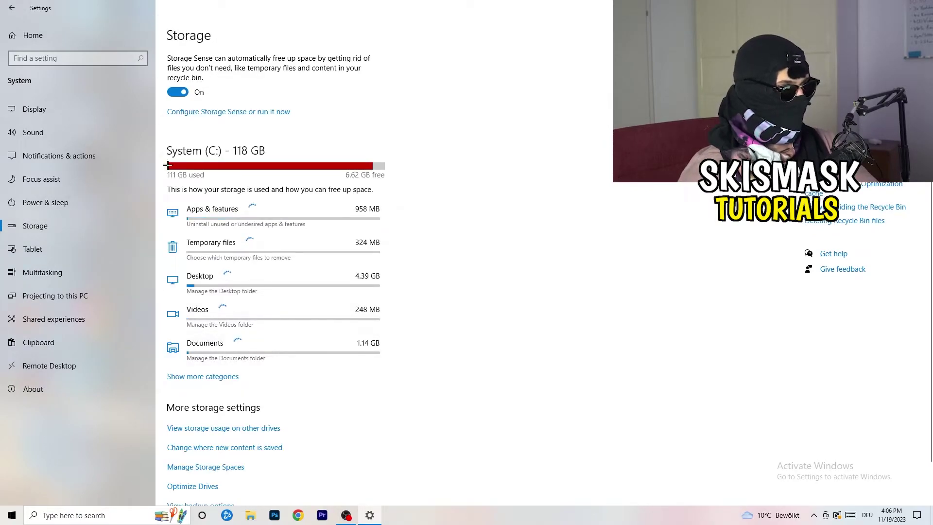
pyautogui.click(234, 114)
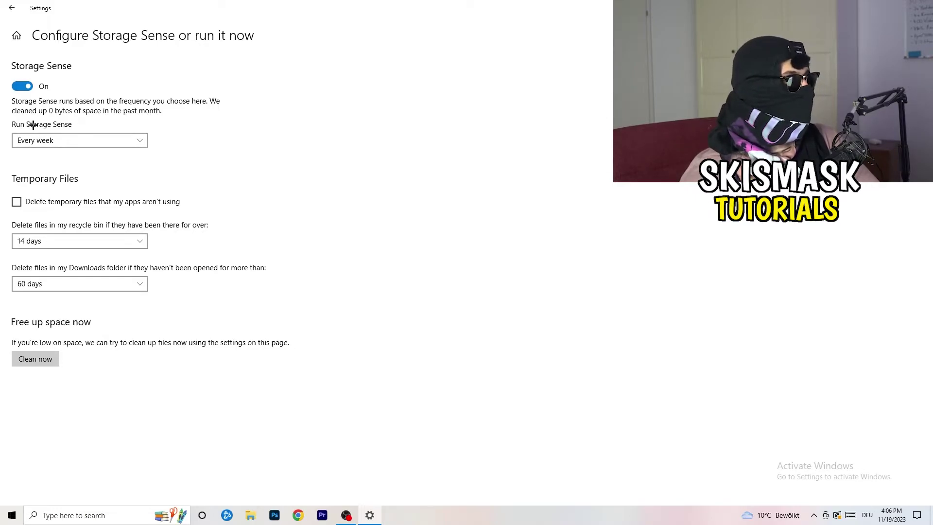
pyautogui.click(72, 140)
pyautogui.click(72, 140)
pyautogui.click(57, 202)
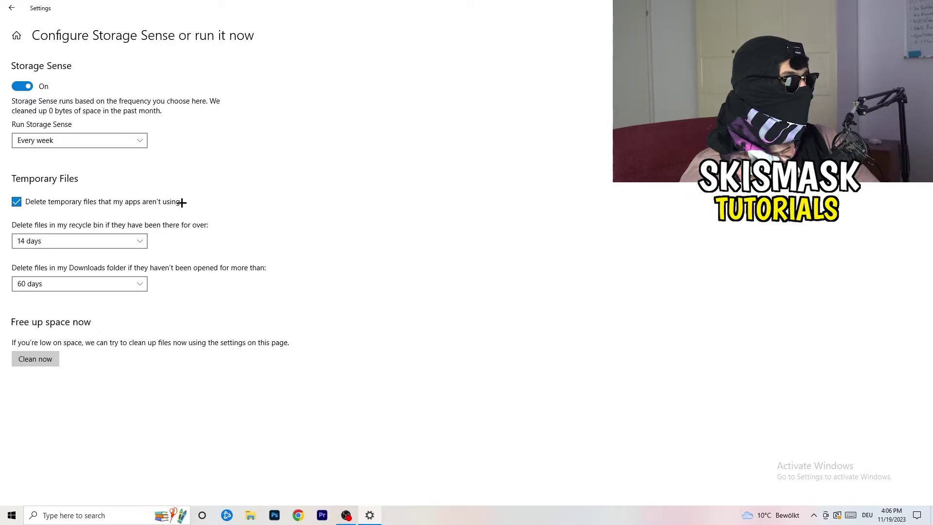
# - Check the deletion period options for files in the recycle bin and in the Downloads folder
pyautogui.click(83, 241)
pyautogui.click(287, 219)
pyautogui.click(97, 241)
pyautogui.click(97, 287)
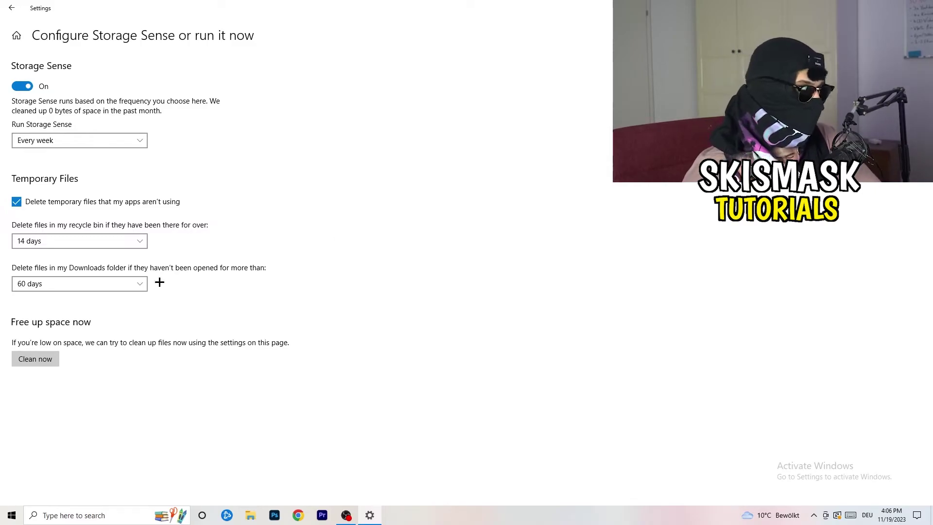
pyautogui.click(85, 285)
pyautogui.click(364, 221)
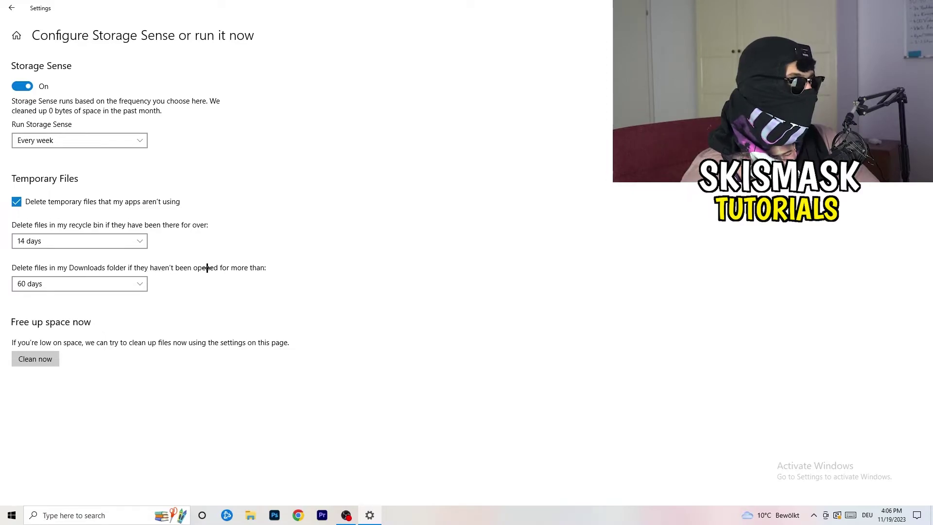
# - Recheck the deletion period options for the Downloads folder, and go back to the Settings home page to open Update & Security
pyautogui.click(88, 292)
pyautogui.click(455, 237)
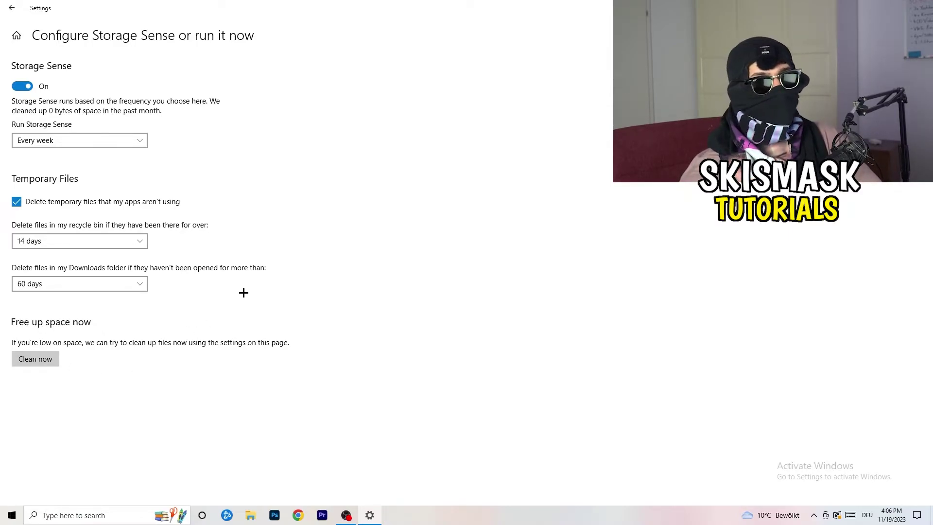
pyautogui.click(11, 8)
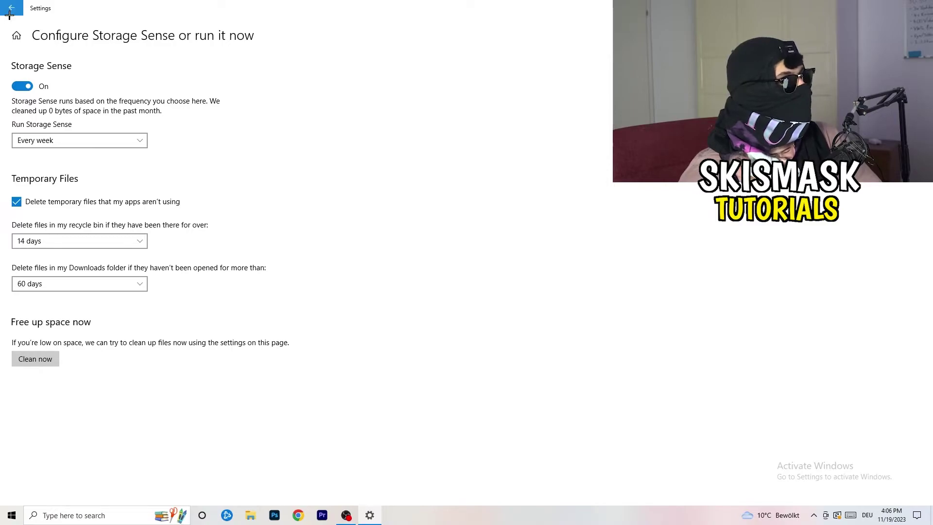
pyautogui.click(12, 8)
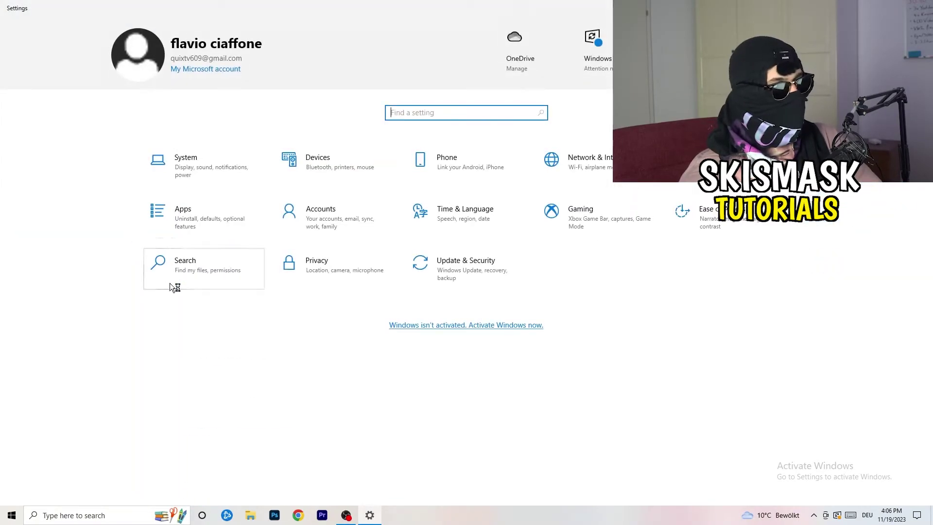
pyautogui.click(460, 273)
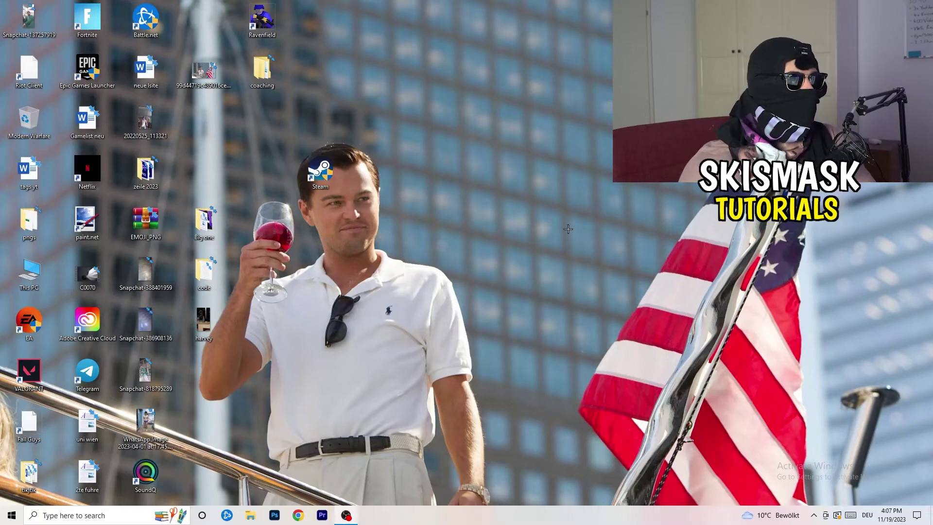
# - Open the NVIDIA Control Panel from the desktop, review the Adjust image settings with preview page, and close the window
pyautogui.rightClick(566, 206)
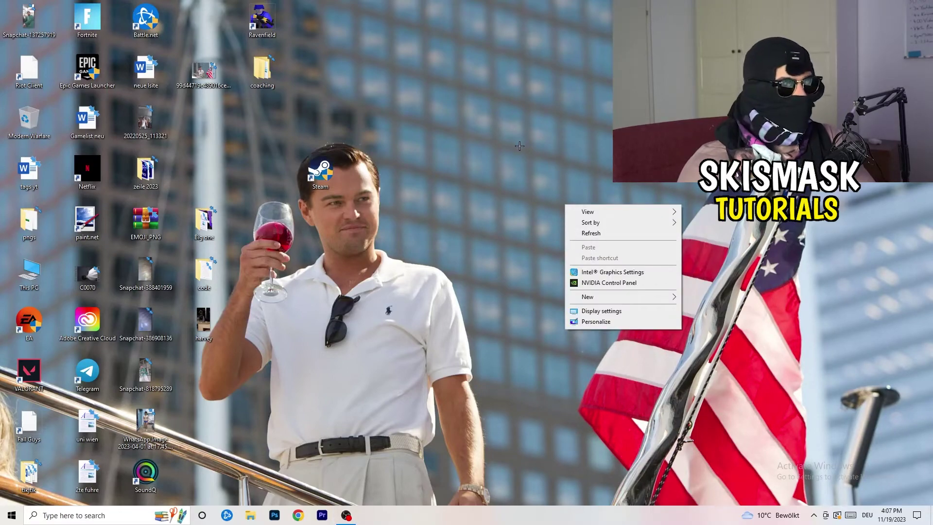
pyautogui.click(622, 283)
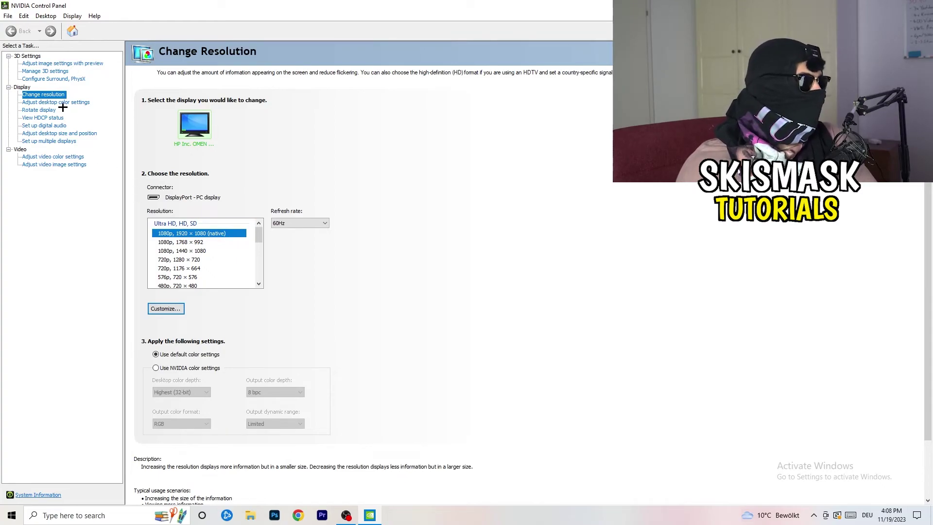
pyautogui.click(51, 65)
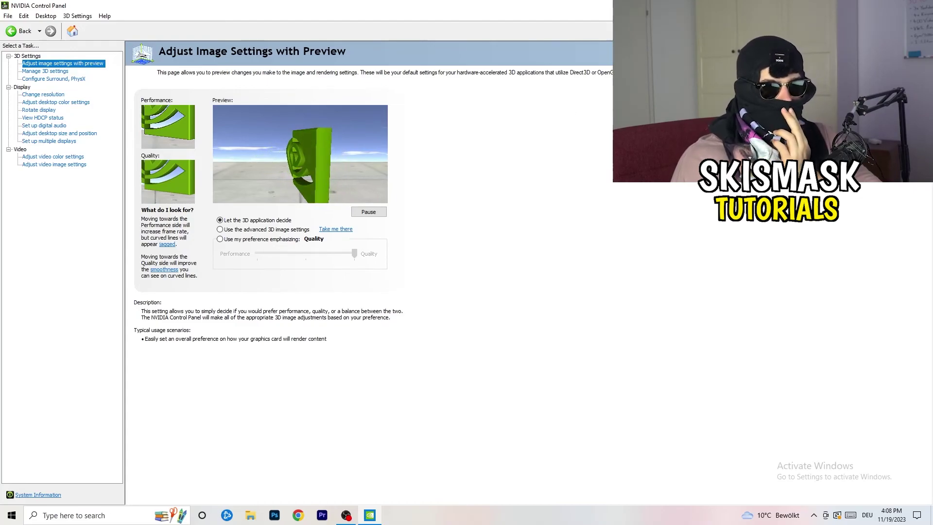
pyautogui.hotkey('alt', 'F4')
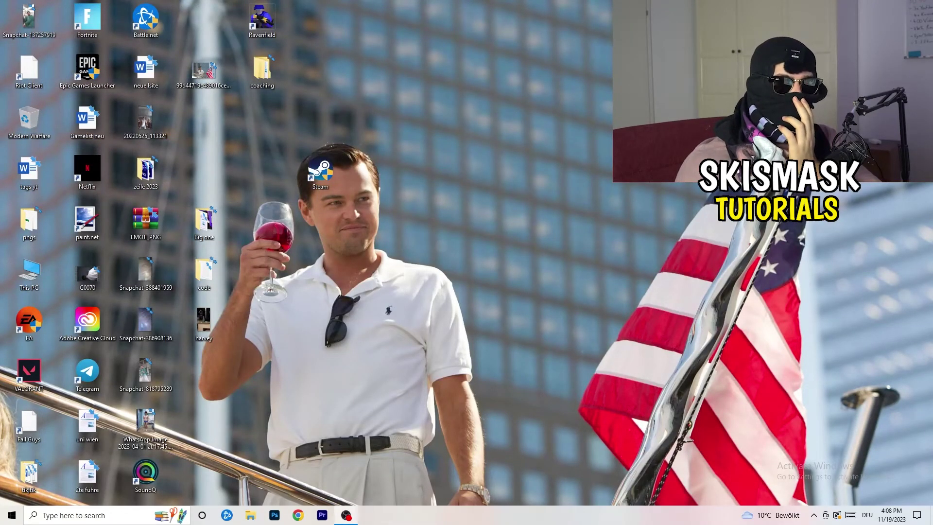